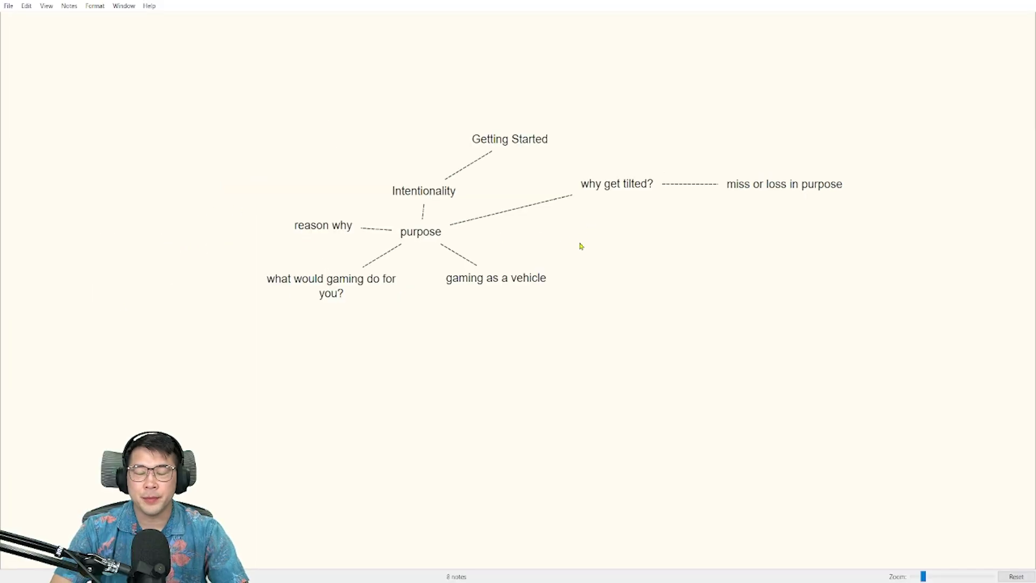
Nudge the 'miss or loss in purpose' note slightly to the left
drag(733, 194, 716, 199)
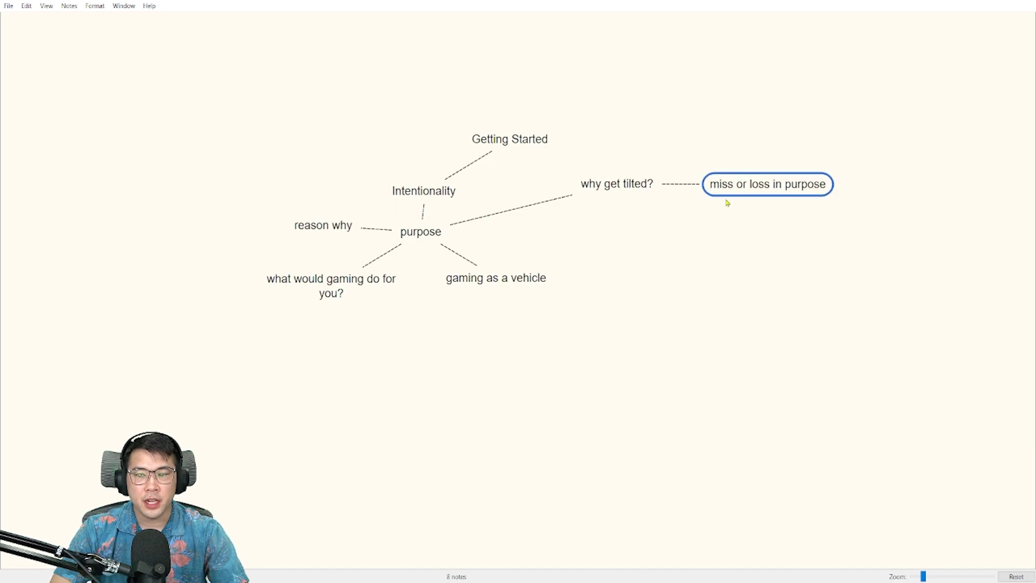